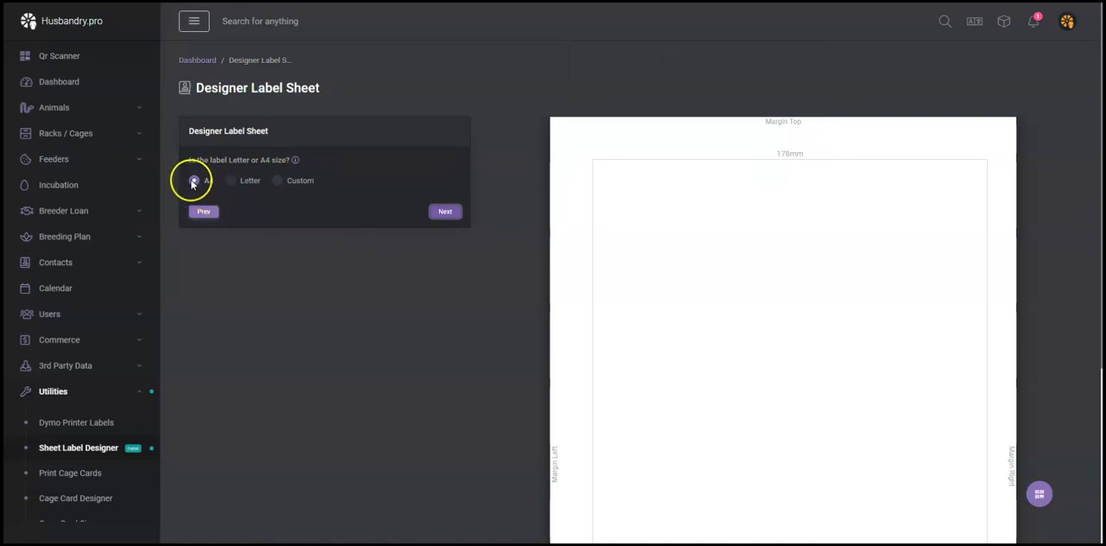
Accept the A4 sheet size and set the top and bottom margins to 10 mm.
left_click(444, 210)
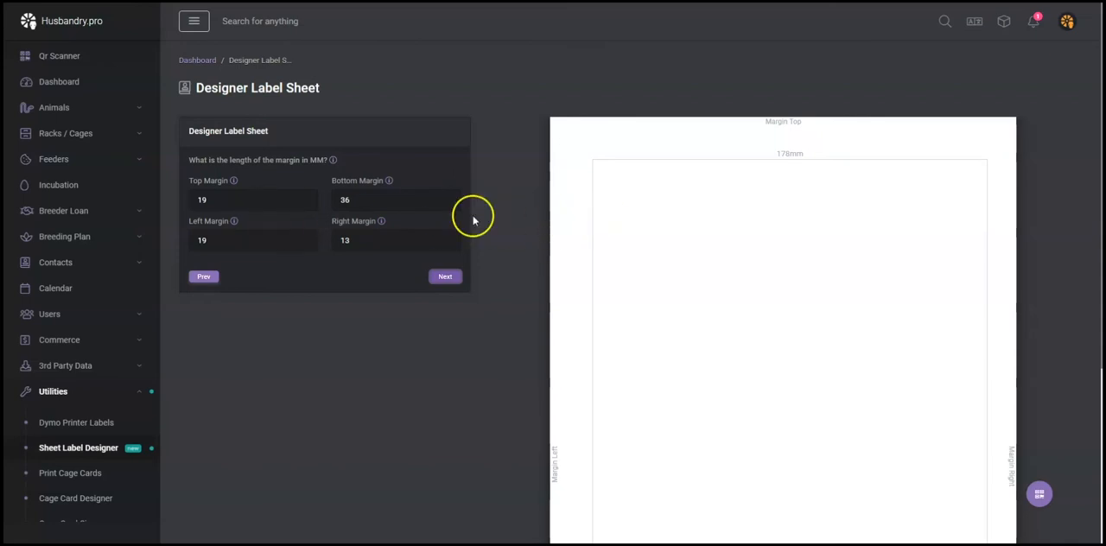
left_click_drag(218, 200, 174, 204)
type("10")
left_click_drag(357, 199, 337, 199)
type("10")
Set the left and right margins to 10 mm and continue to the row and column question.
scroll(518, 280, "down", 3)
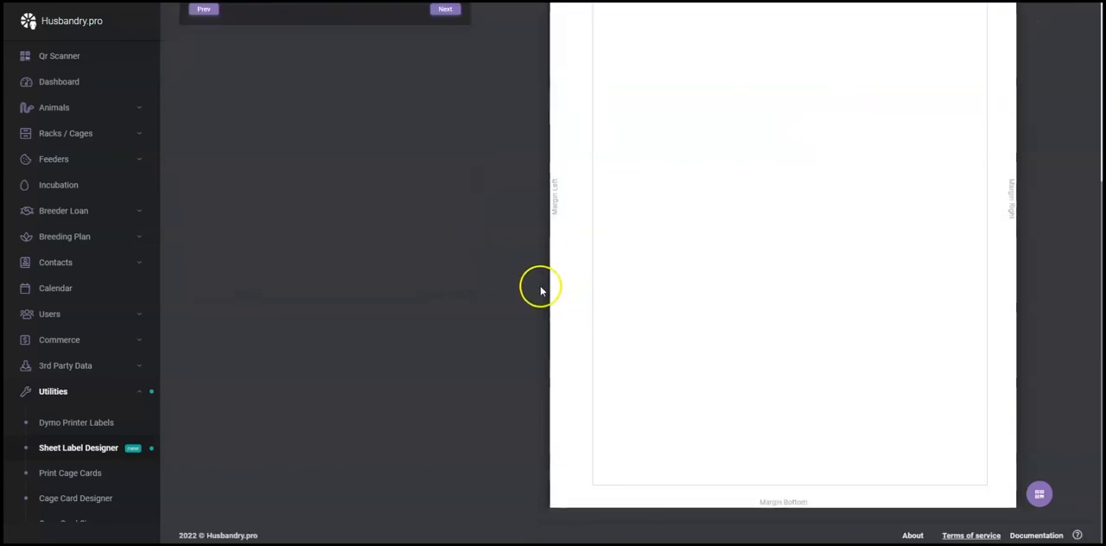
scroll(553, 287, "up", 2)
left_click_drag(220, 149, 170, 156)
type("10")
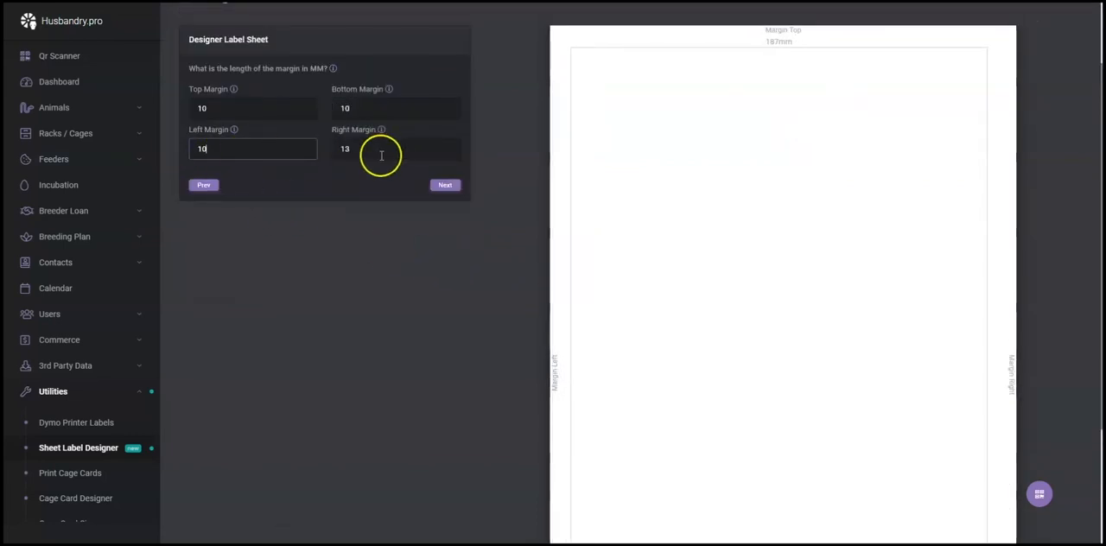
left_click_drag(375, 155, 321, 151)
type("10")
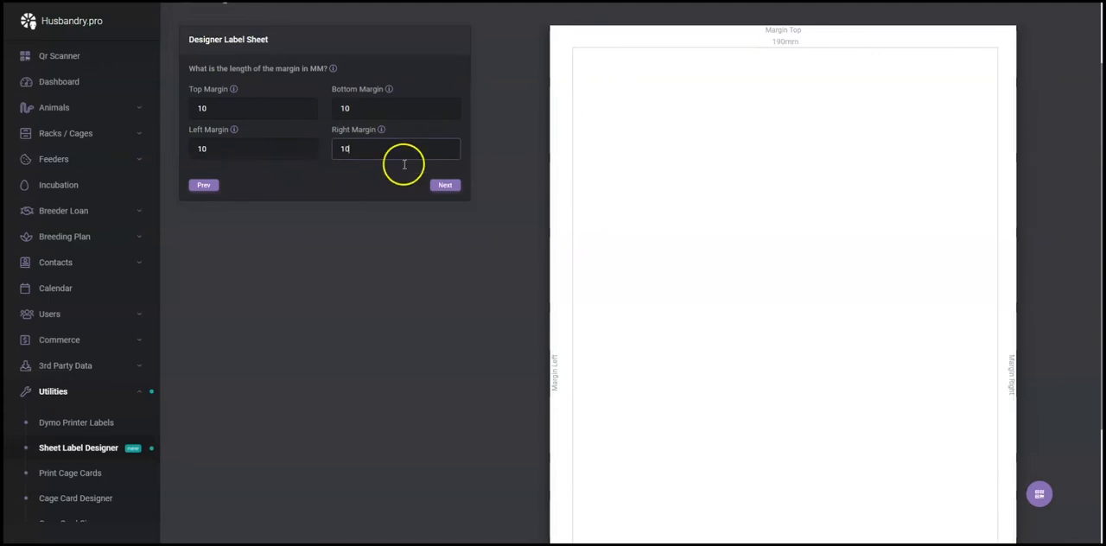
scroll(662, 217, "down", 3)
scroll(665, 223, "up", 3)
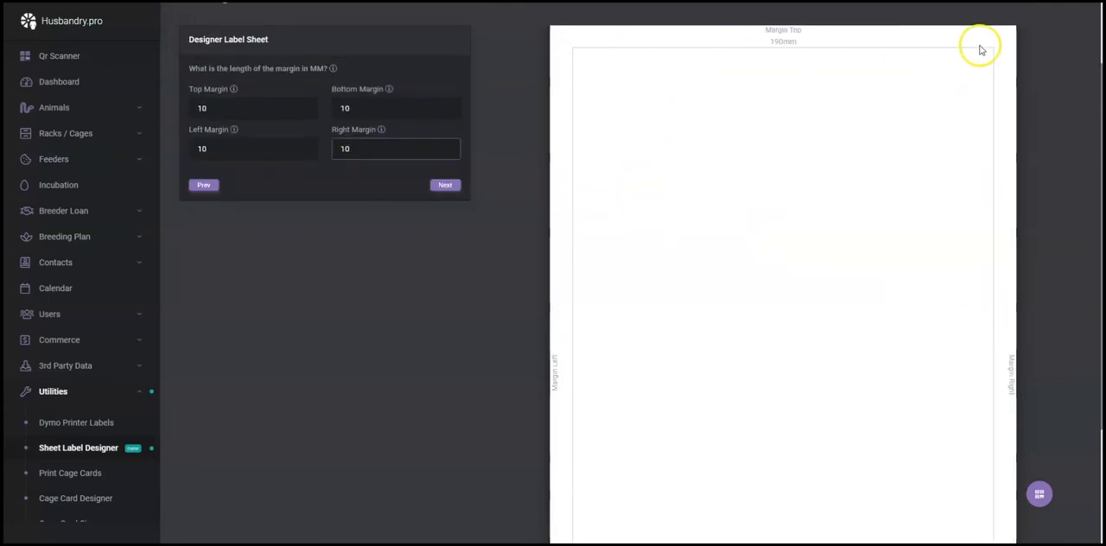
scroll(834, 364, "down", 2)
scroll(778, 374, "down", 2)
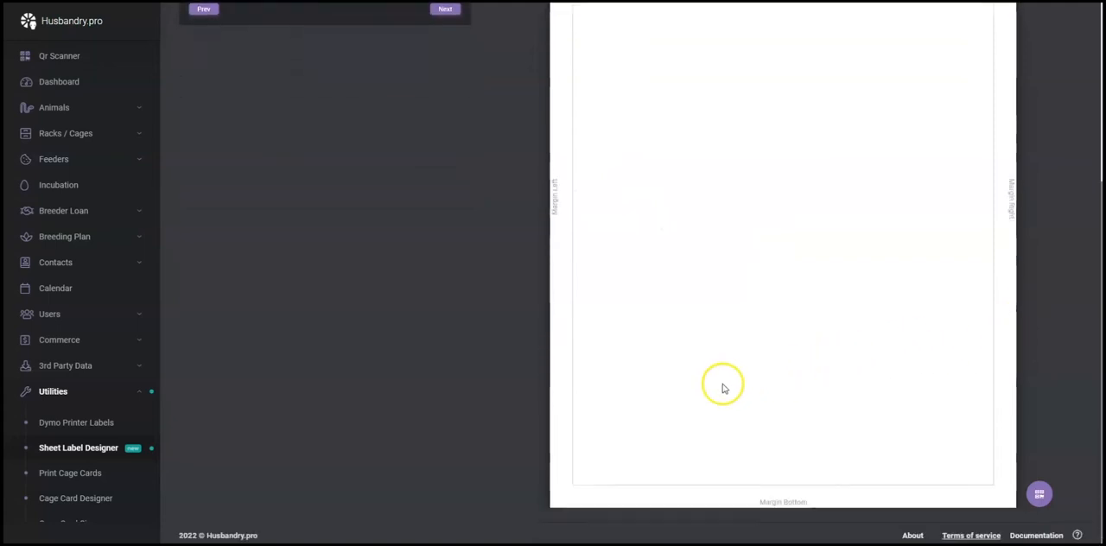
scroll(721, 383, "up", 5)
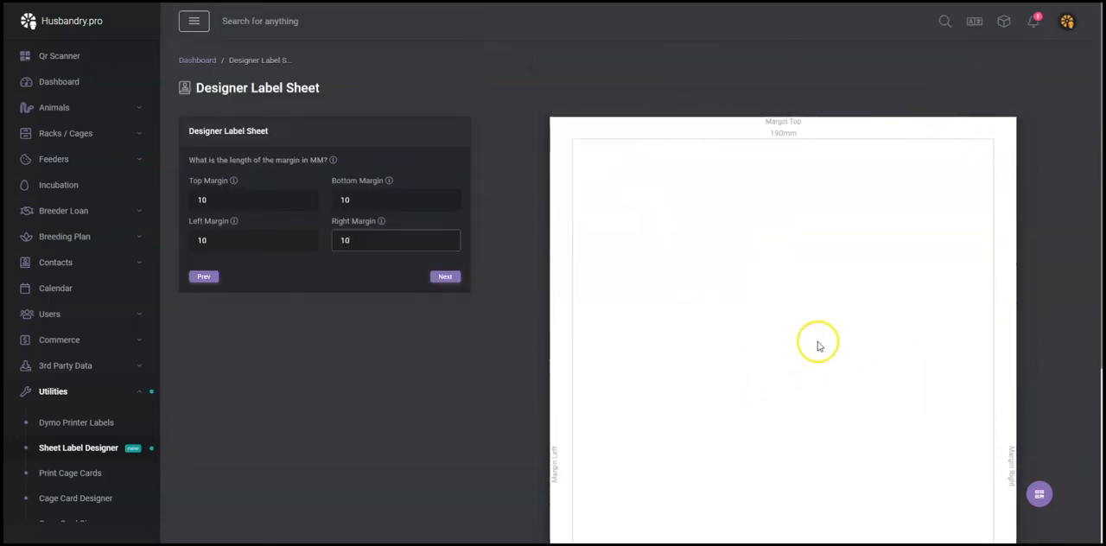
left_click(446, 277)
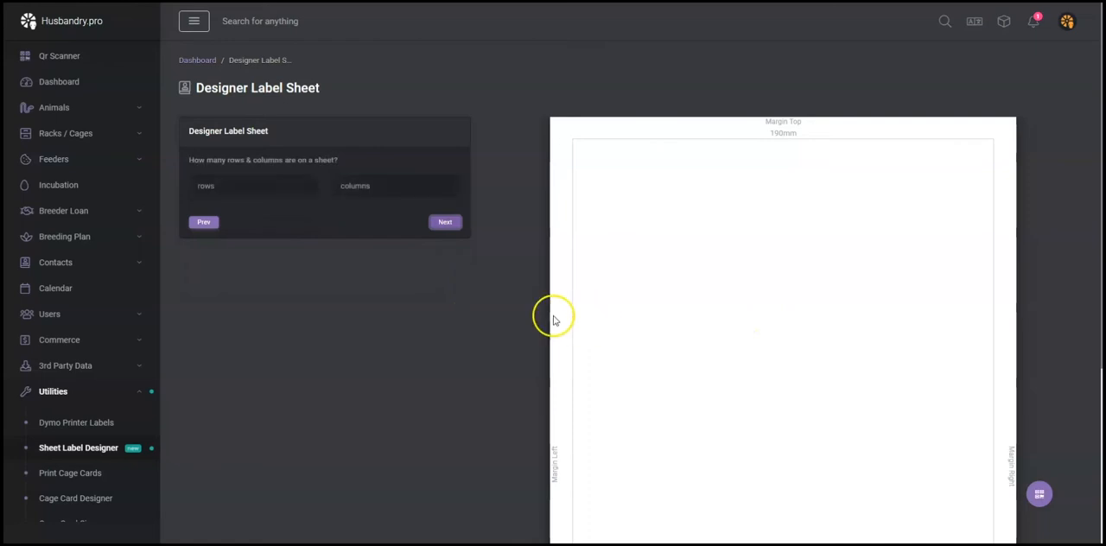
Lay out the sheet with 10 rows and 3 columns of labels and continue to the label size.
left_click(261, 186)
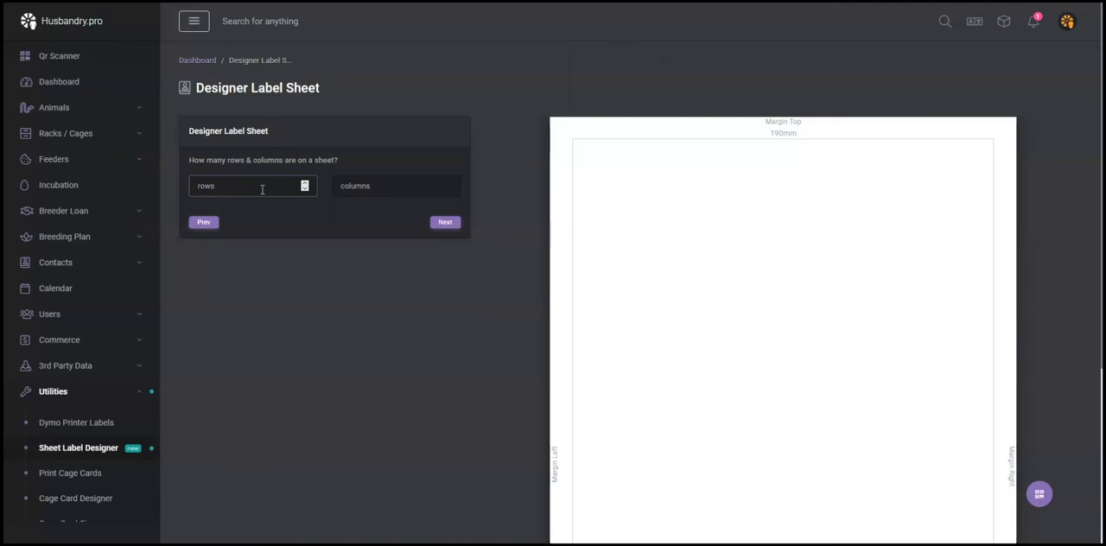
left_click(354, 187)
type("3")
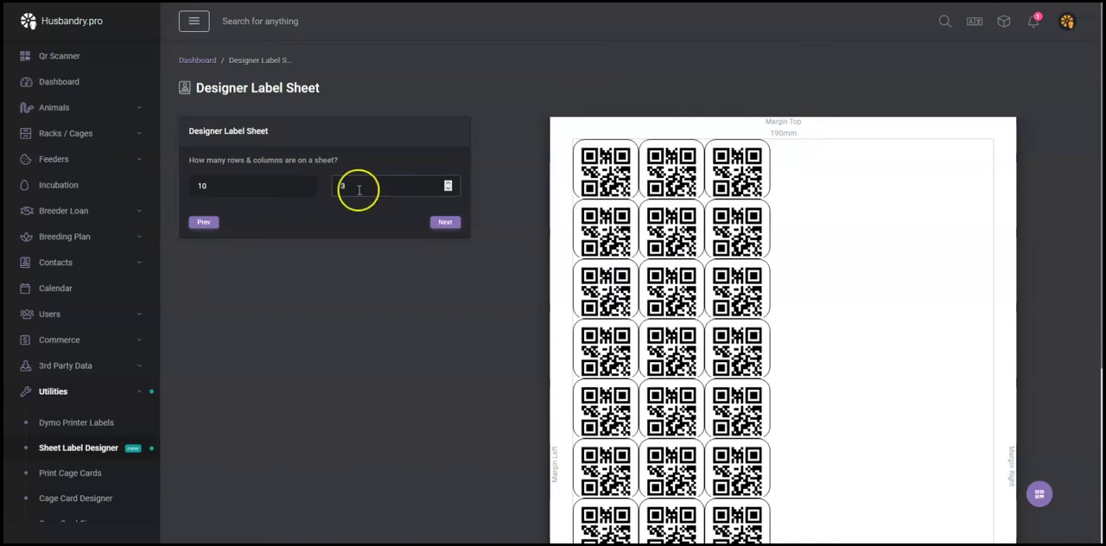
left_click(441, 224)
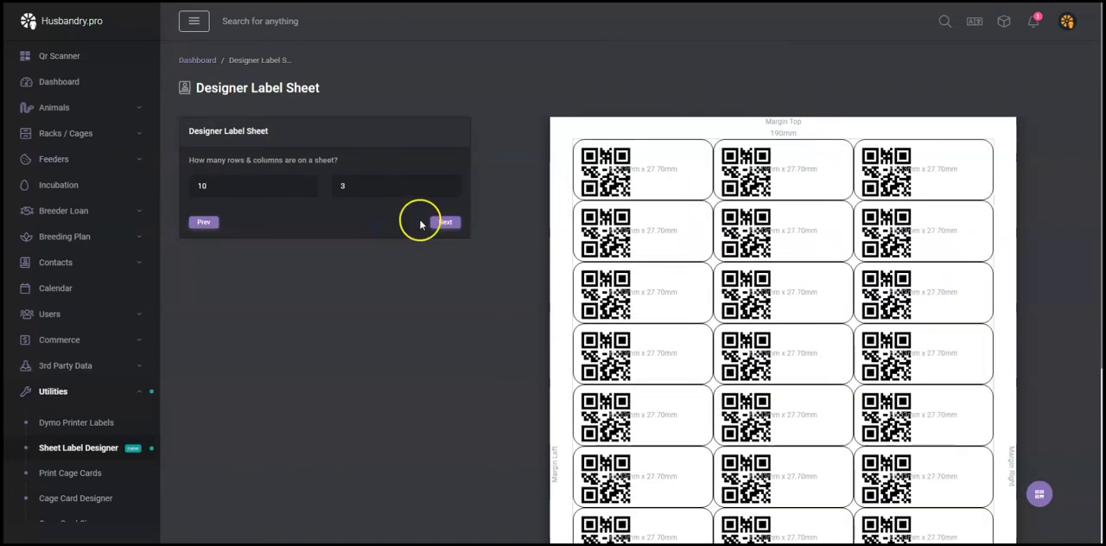
scroll(769, 174, "down", 2)
scroll(817, 204, "up", 2)
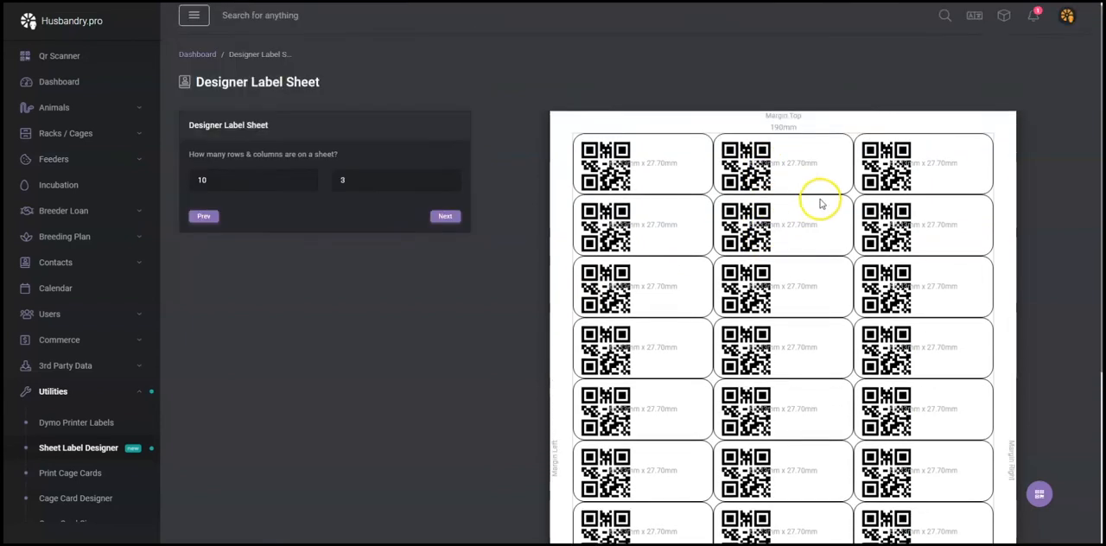
scroll(753, 234, "down", 4)
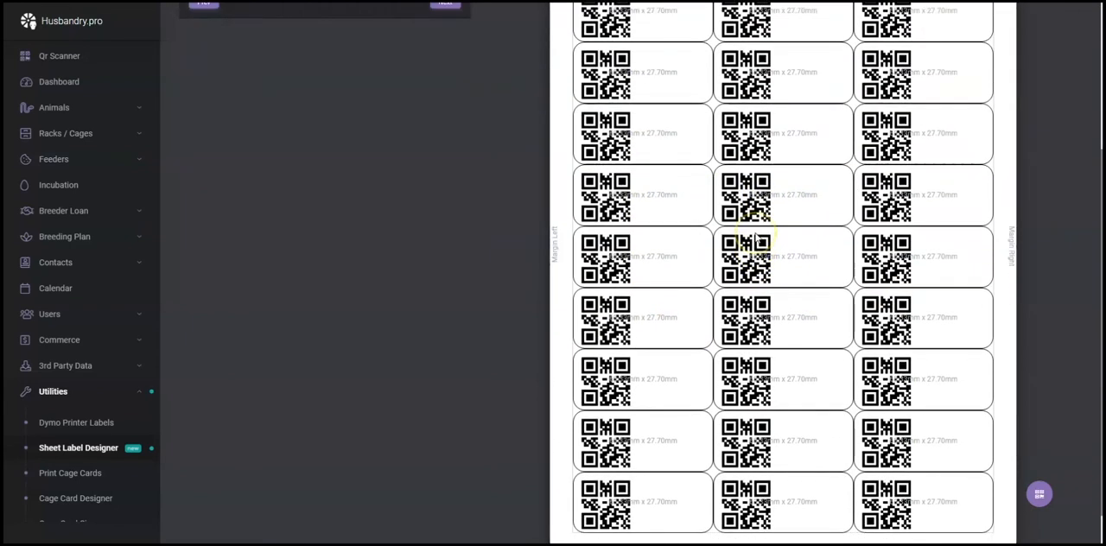
scroll(731, 222, "up", 3)
left_click(445, 164)
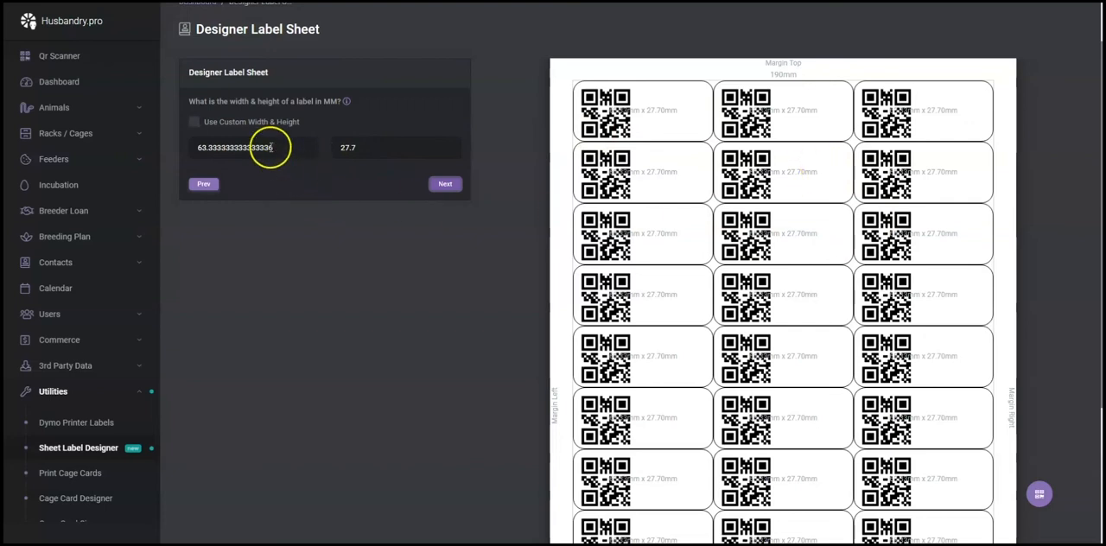
Switch the custom width and height option on and off, and accept the automatically calculated label size.
left_click(196, 123)
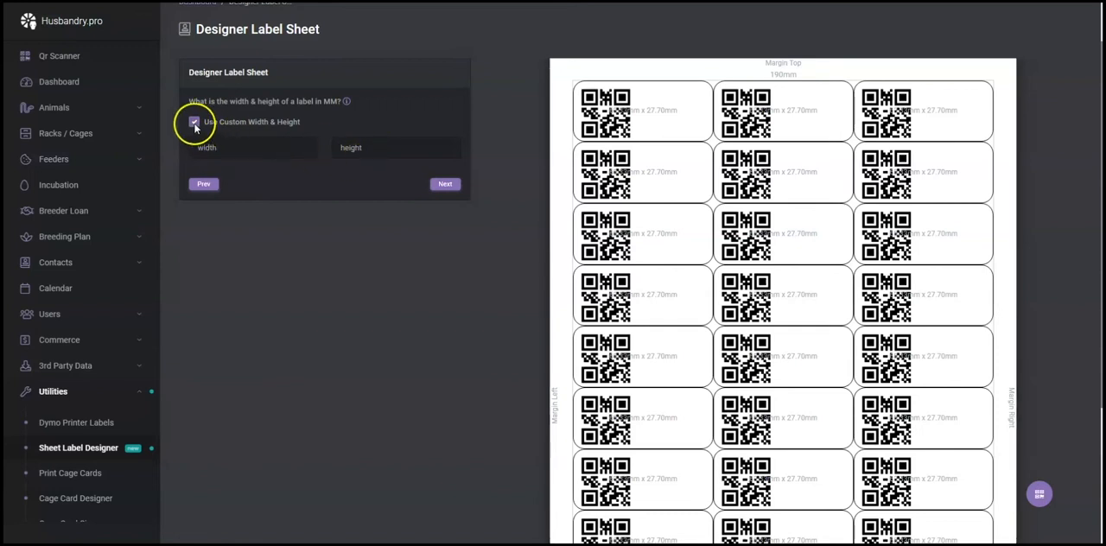
left_click(195, 123)
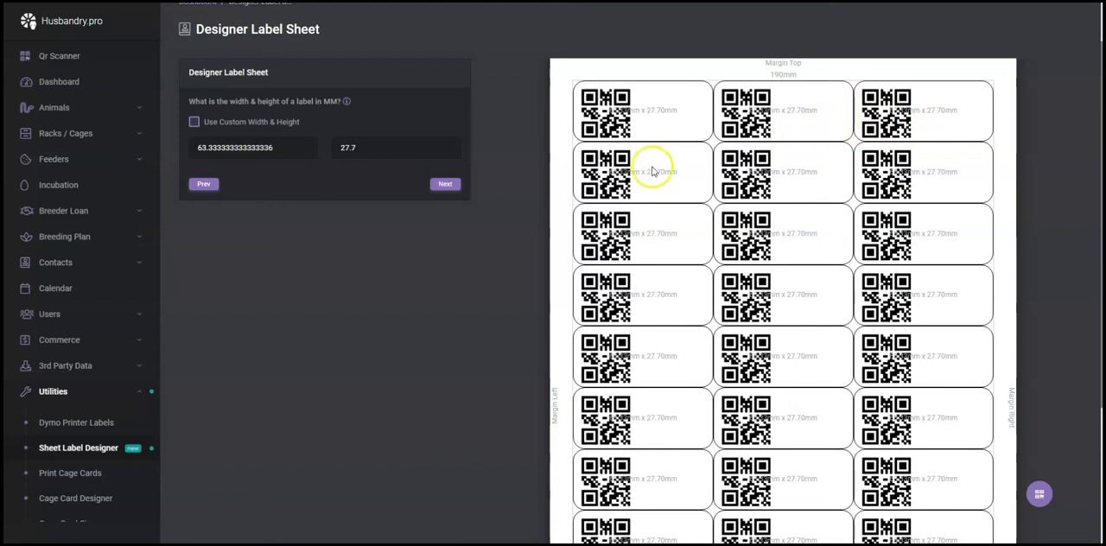
left_click(445, 186)
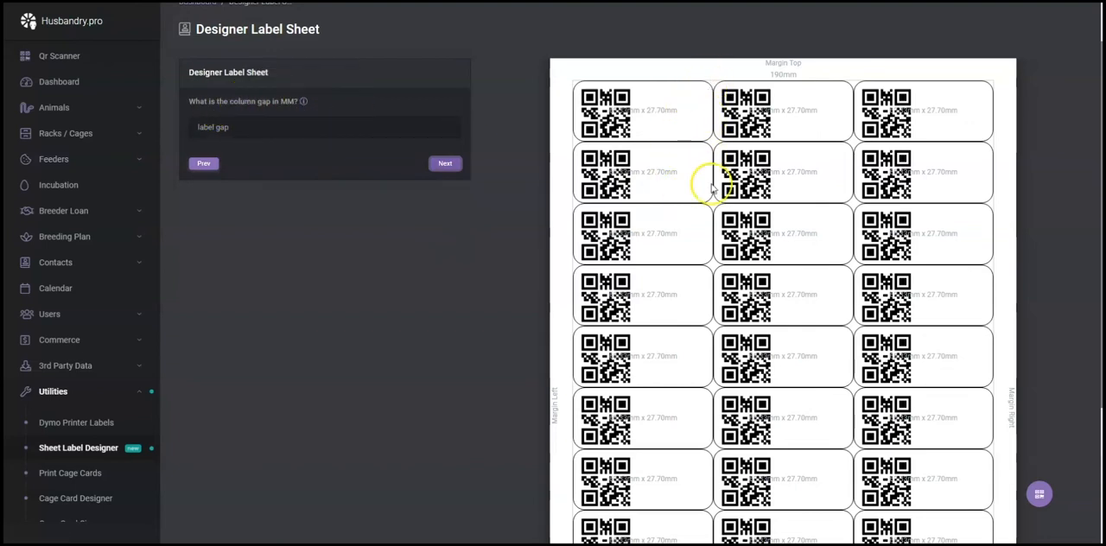
Set the column gap and the row gap between labels to 1 mm each, and continue to the label design.
left_click(252, 129)
type("1")
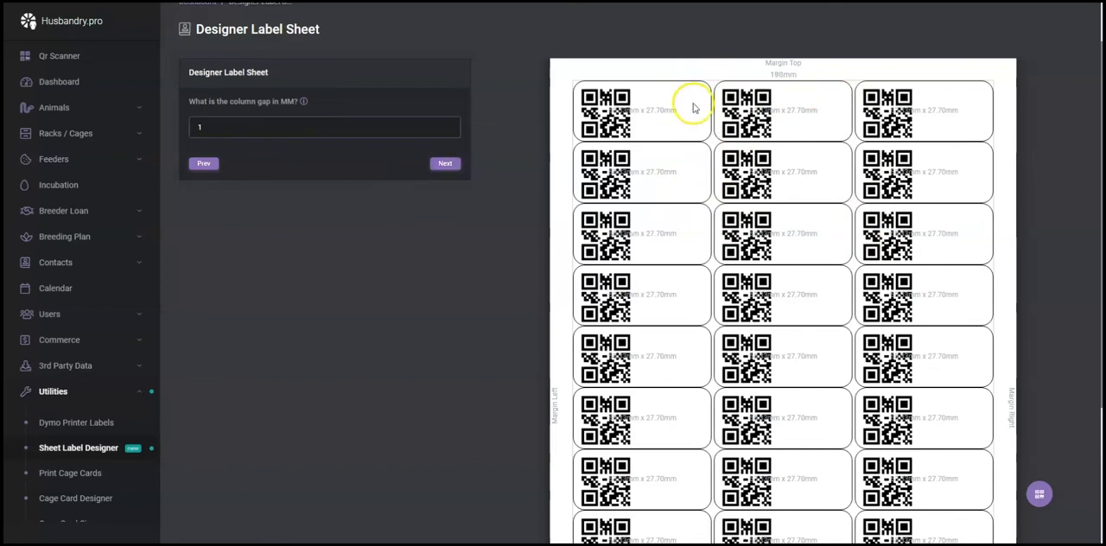
left_click(444, 164)
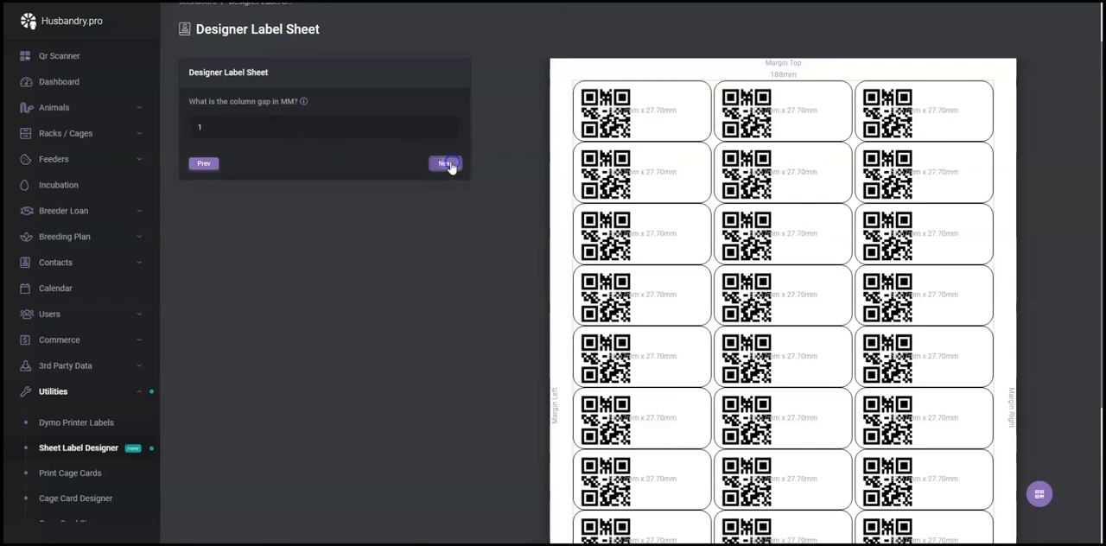
left_click(223, 130)
type("1")
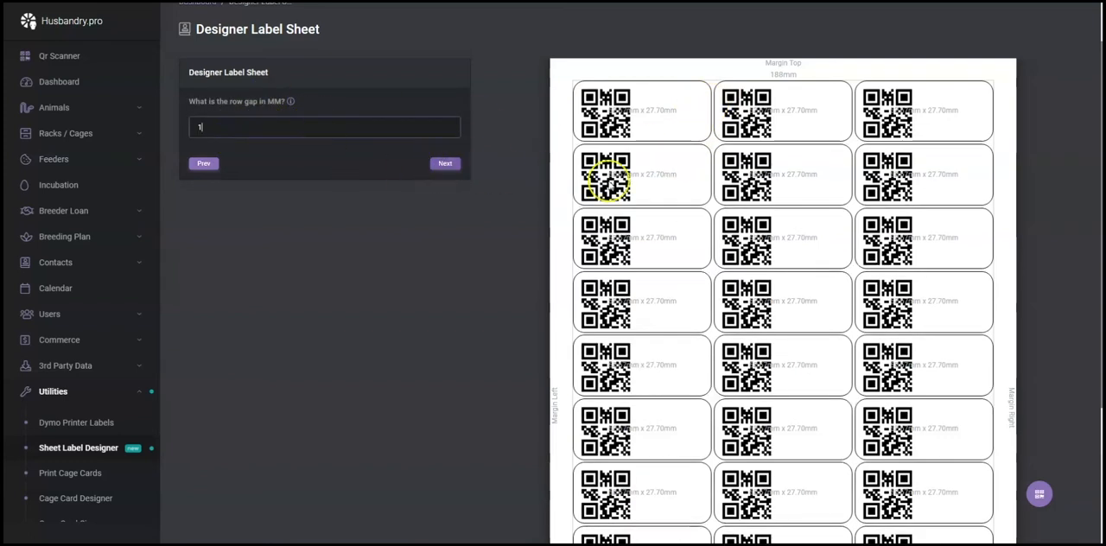
left_click(445, 163)
scroll(637, 217, "down", 2)
scroll(639, 218, "up", 3)
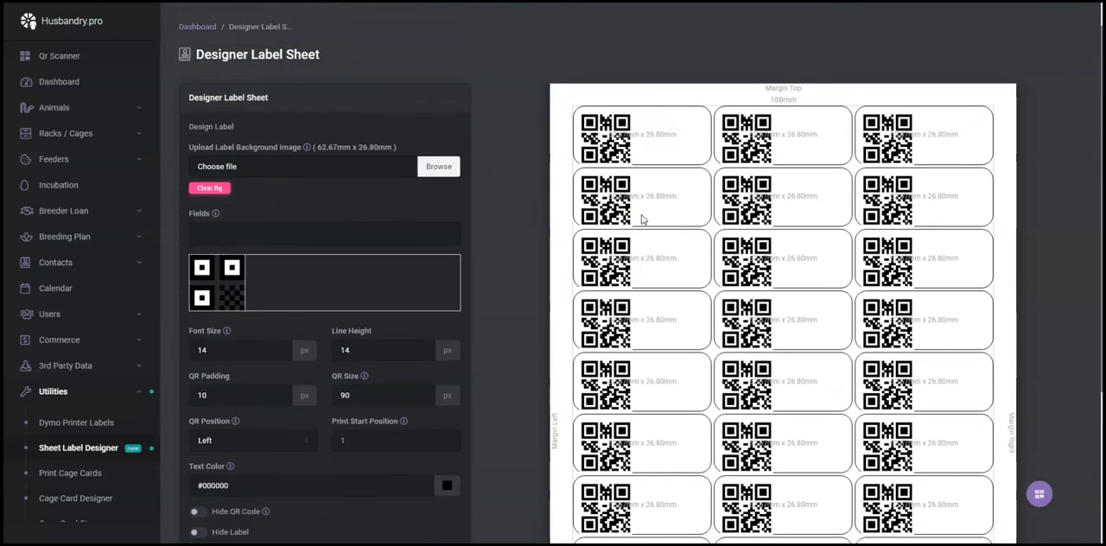
scroll(641, 218, "down", 2)
scroll(605, 220, "up", 2)
scroll(570, 212, "down", 2)
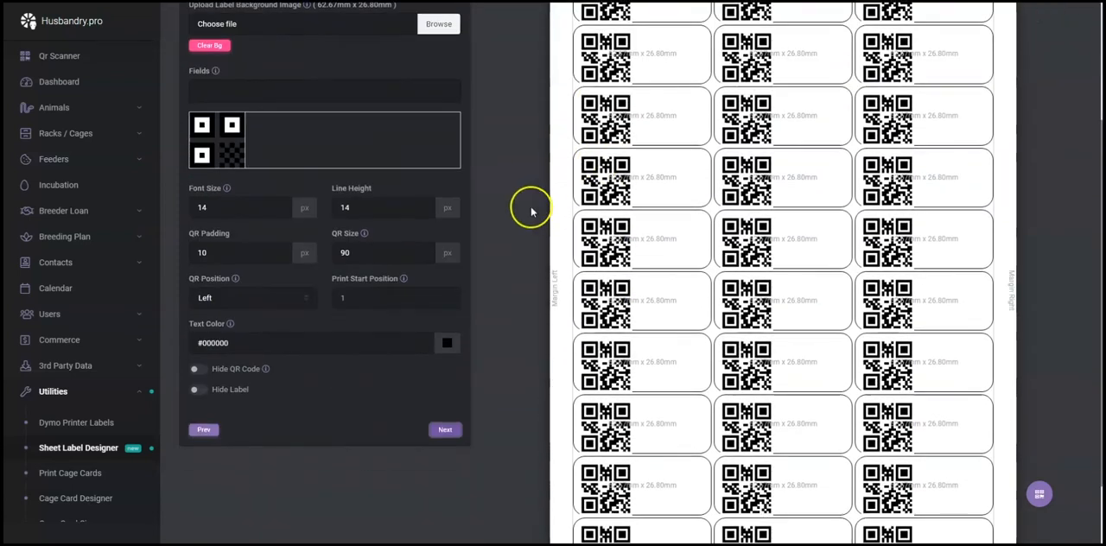
scroll(395, 202, "up", 1)
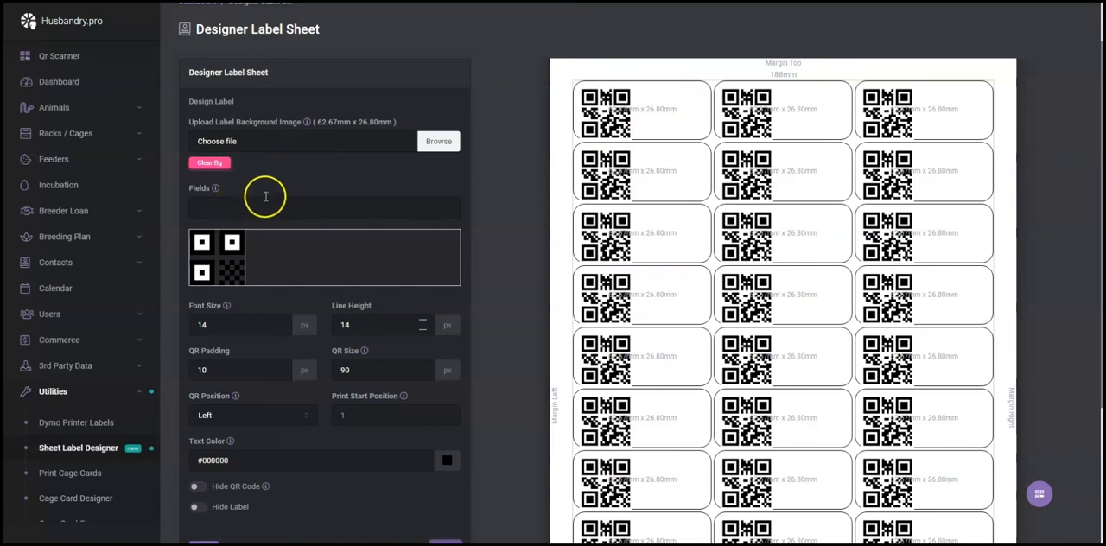
Add the Animal Name, Animal Id, Descriptor and Sex fields to the label.
scroll(266, 191, "down", 1)
left_click(224, 149)
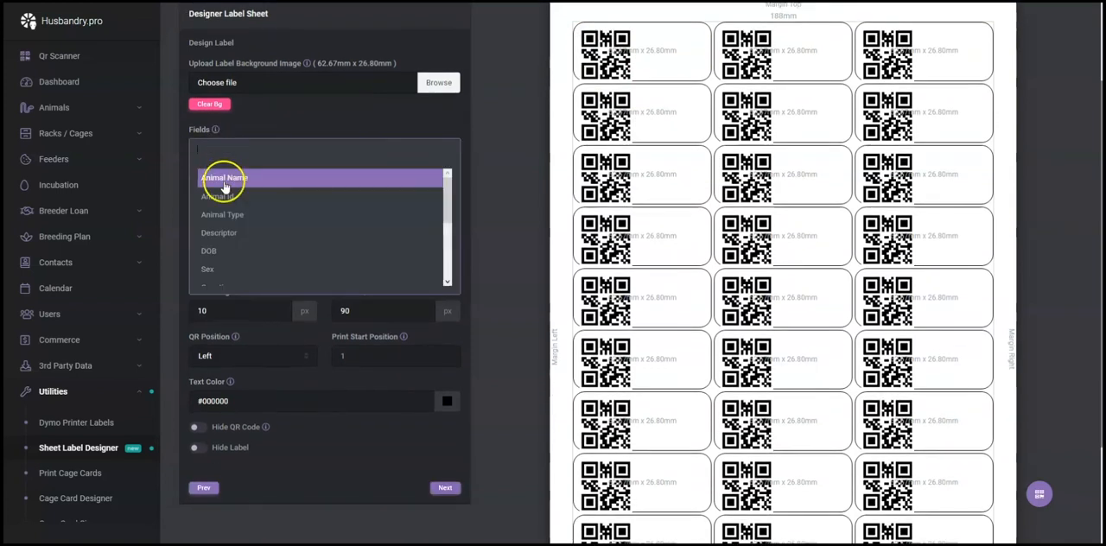
left_click(218, 179)
left_click(283, 149)
left_click(257, 197)
left_click(291, 150)
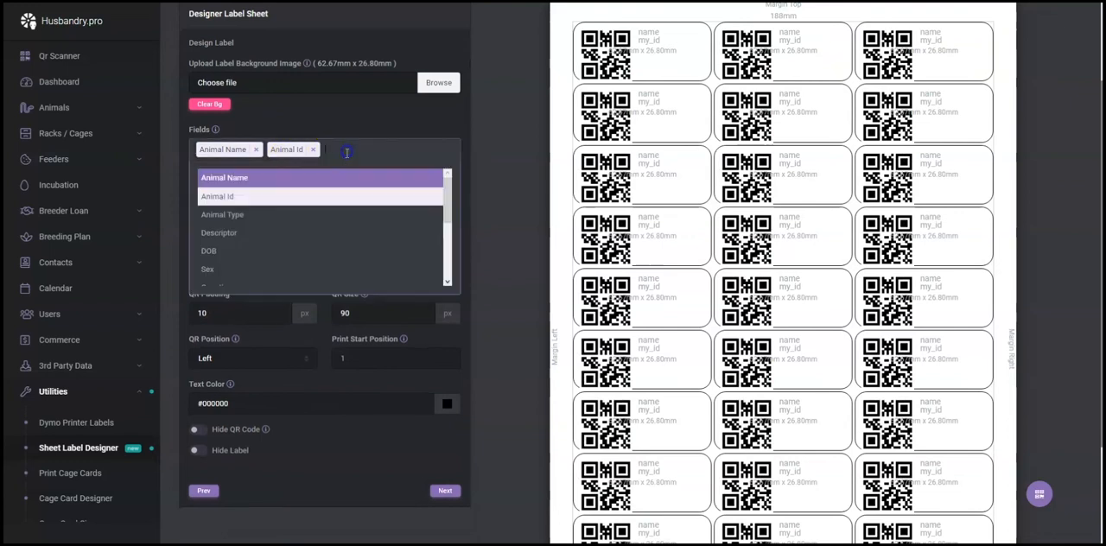
left_click(286, 233)
left_click(394, 148)
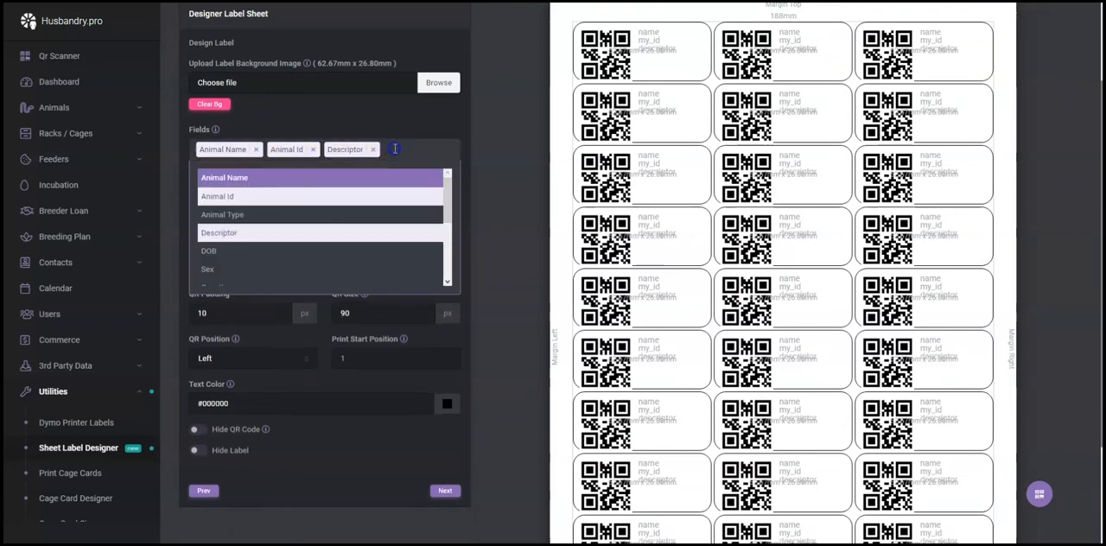
left_click(266, 268)
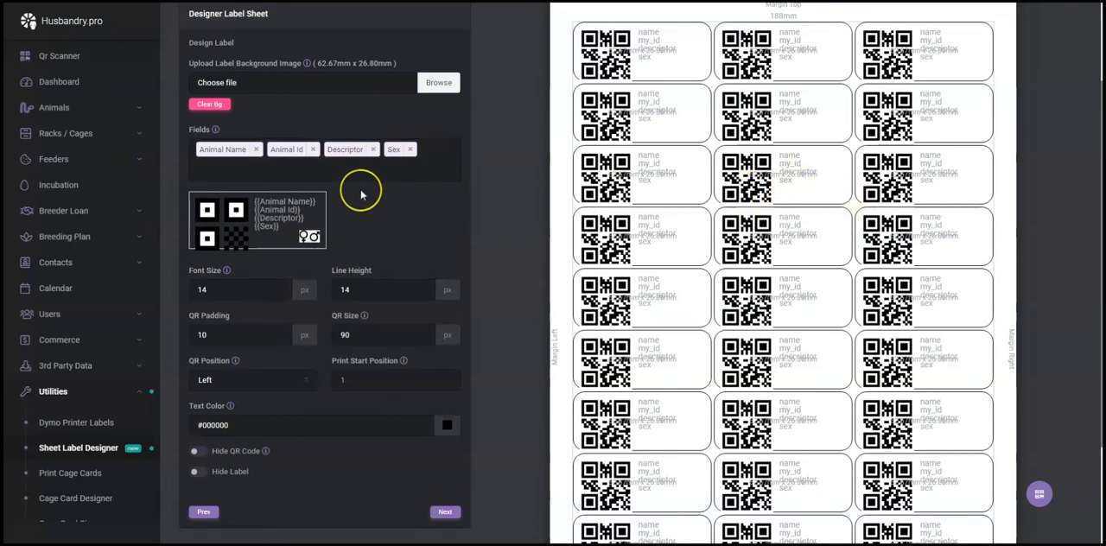
Try the Right option for the QR code position and return it to Left.
scroll(361, 195, "down", 3)
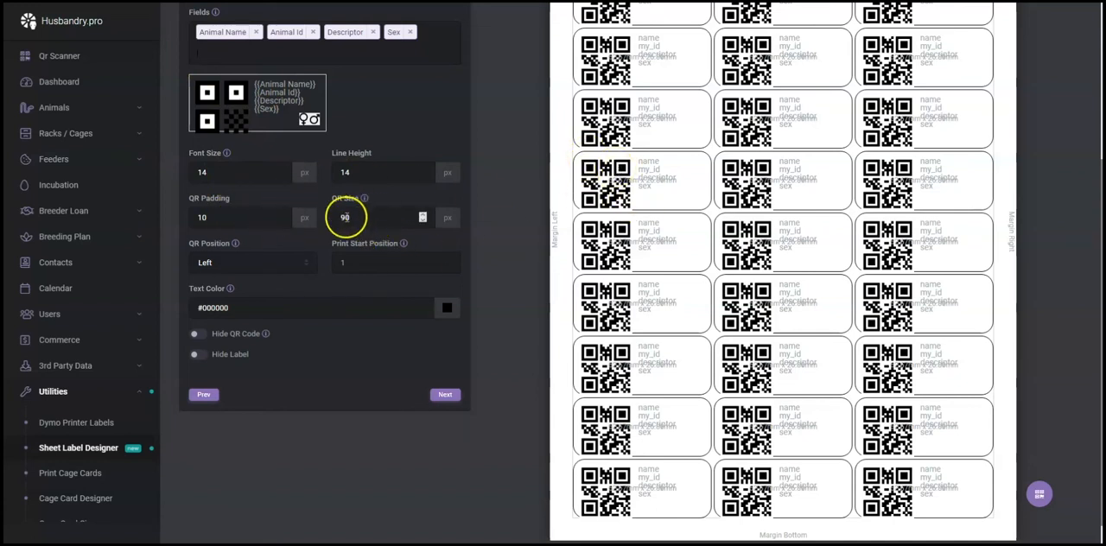
left_click(235, 262)
left_click(216, 290)
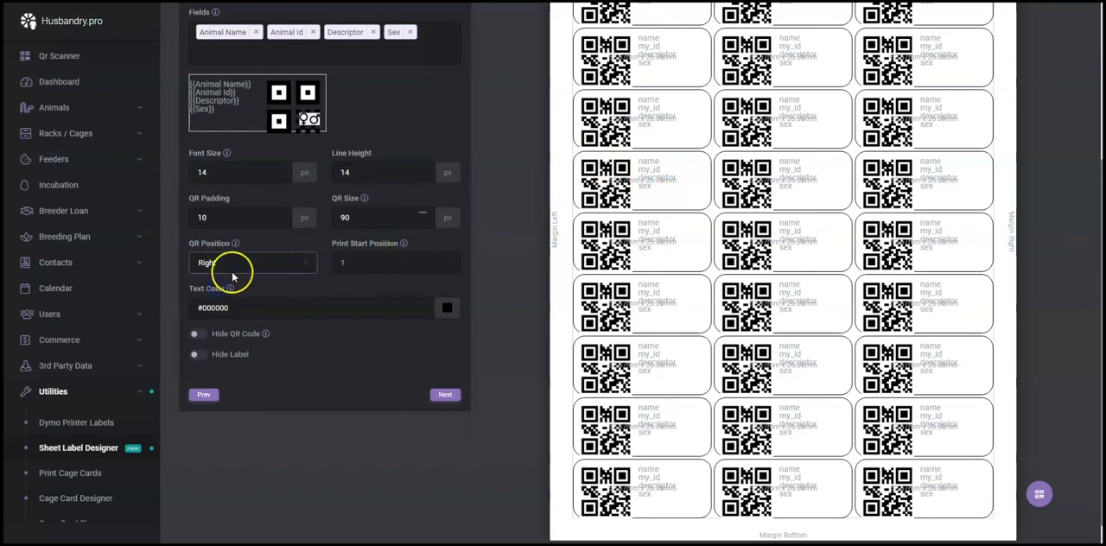
left_click(239, 263)
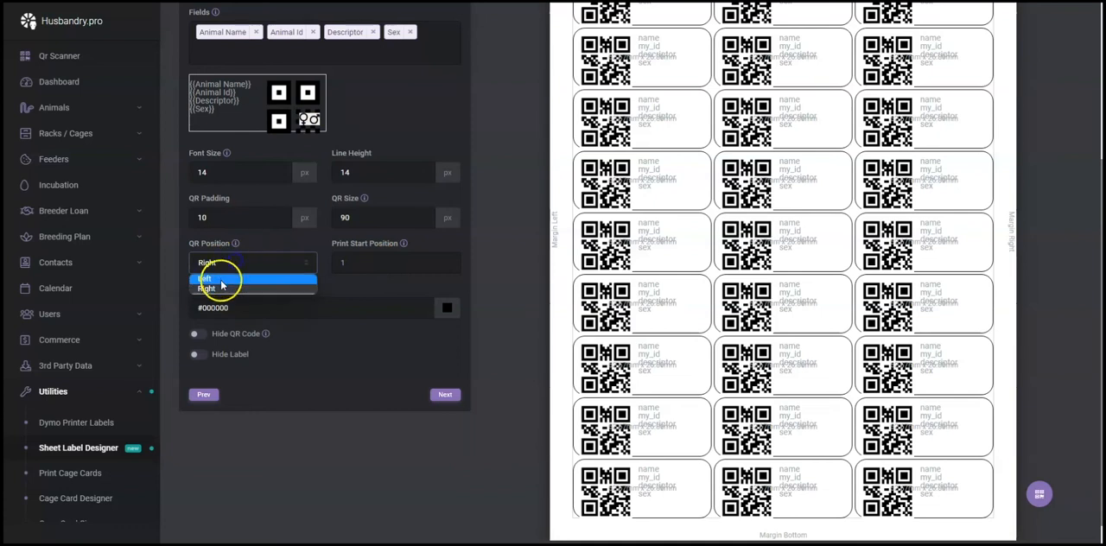
left_click(217, 278)
Examine the print start position setting against the labels in the sheet preview.
left_click(354, 262)
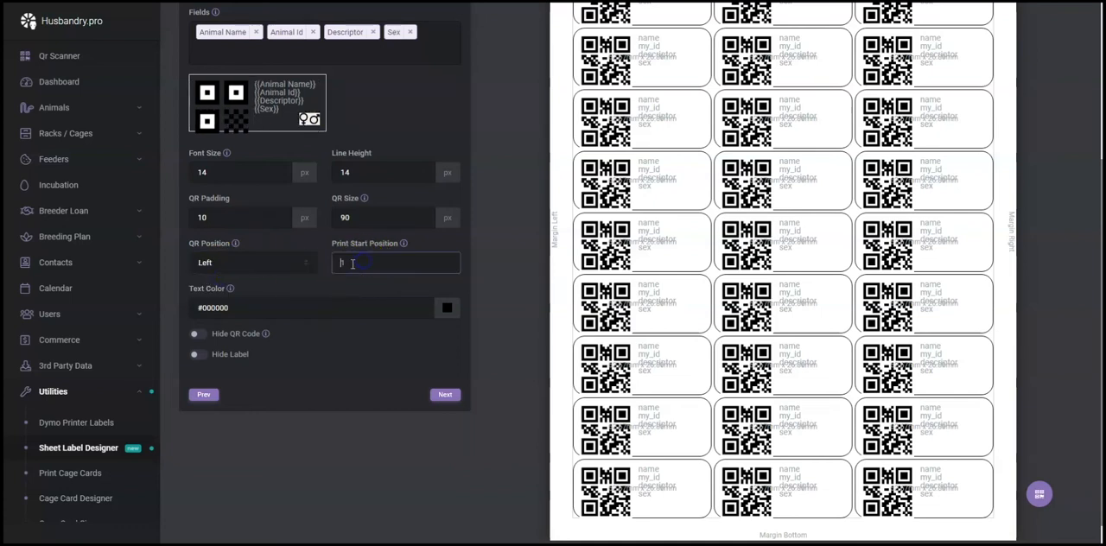
scroll(556, 271, "up", 3)
scroll(654, 222, "down", 2)
scroll(696, 136, "up", 2)
scroll(760, 190, "down", 1)
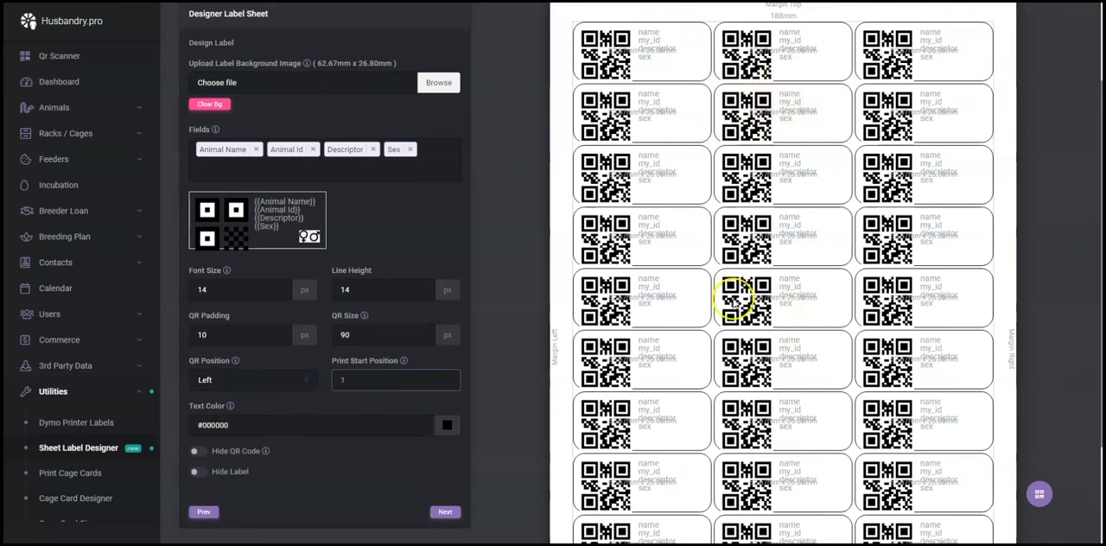
Try the Hide QR Code and Hide Label options and leave both switched off.
scroll(397, 300, "down", 3)
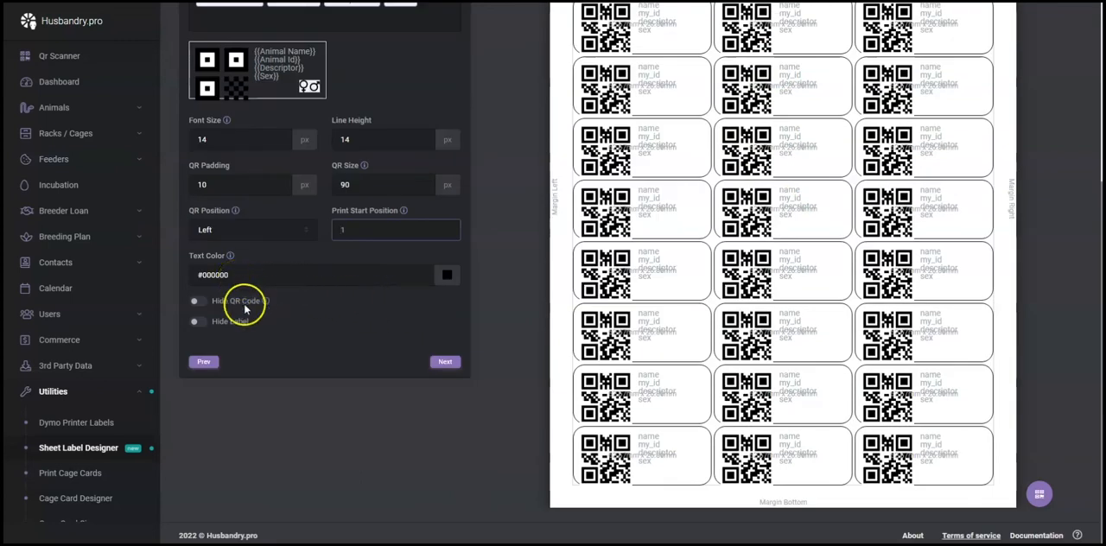
scroll(233, 329, "up", 1)
left_click(198, 359)
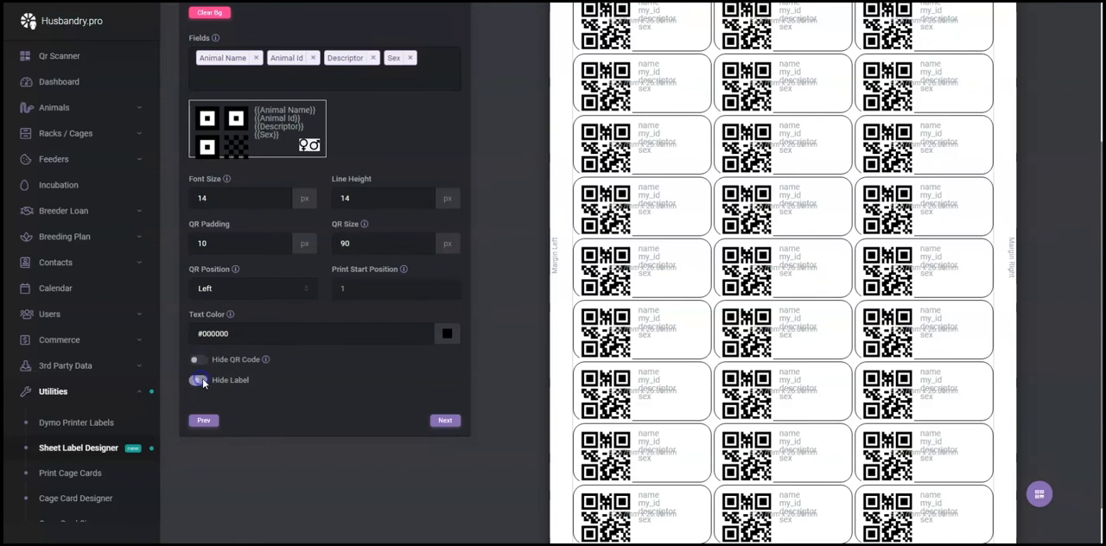
left_click(199, 381)
scroll(361, 393, "up", 1)
scroll(362, 390, "down", 2)
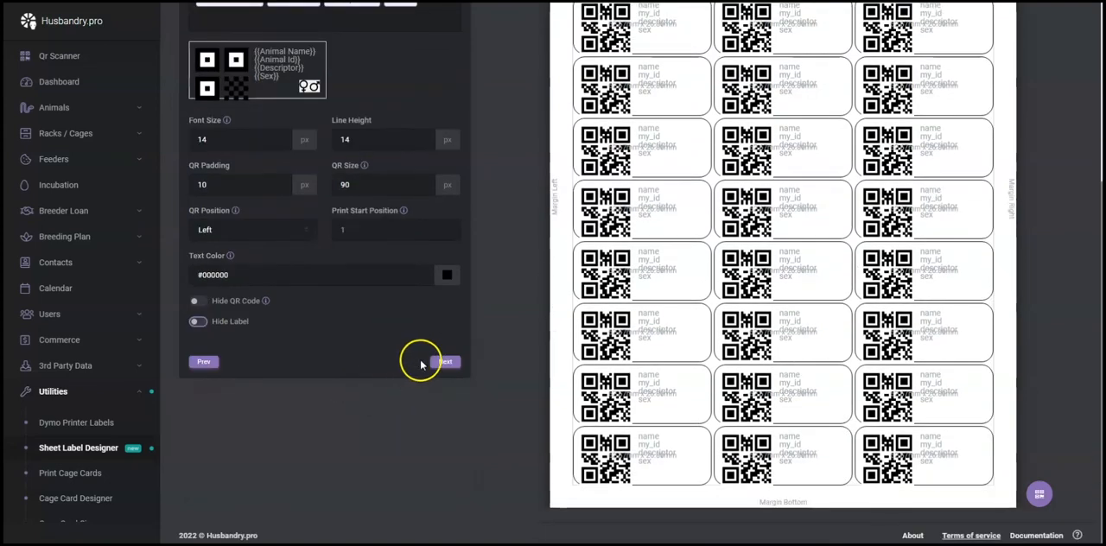
Proceed to the rack and animal selection and select the animals BP-0003, BP-0004 and BP-0005 for the labels.
left_click(445, 362)
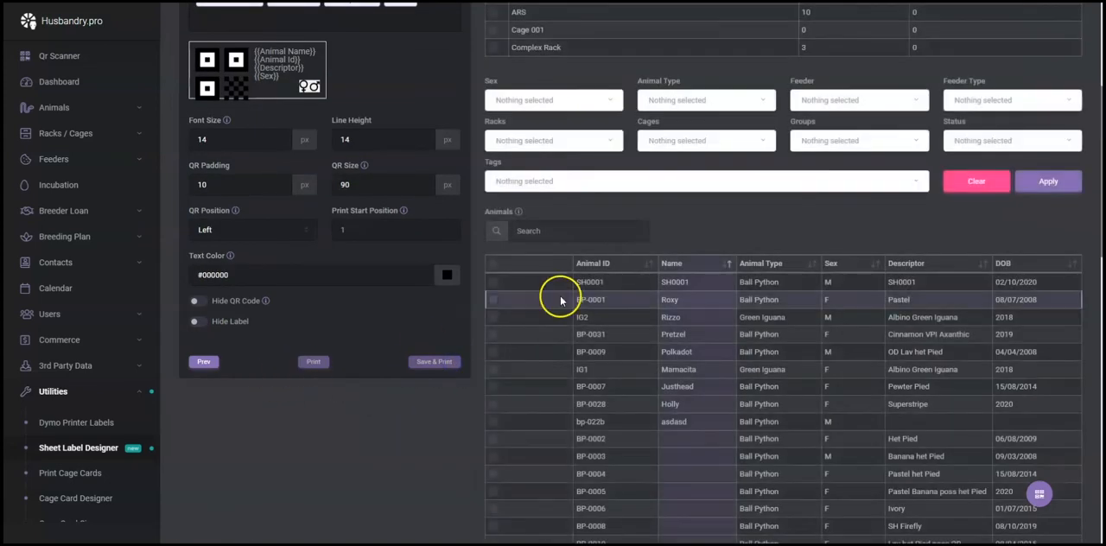
scroll(557, 296, "up", 2)
scroll(557, 296, "down", 2)
scroll(556, 300, "up", 2)
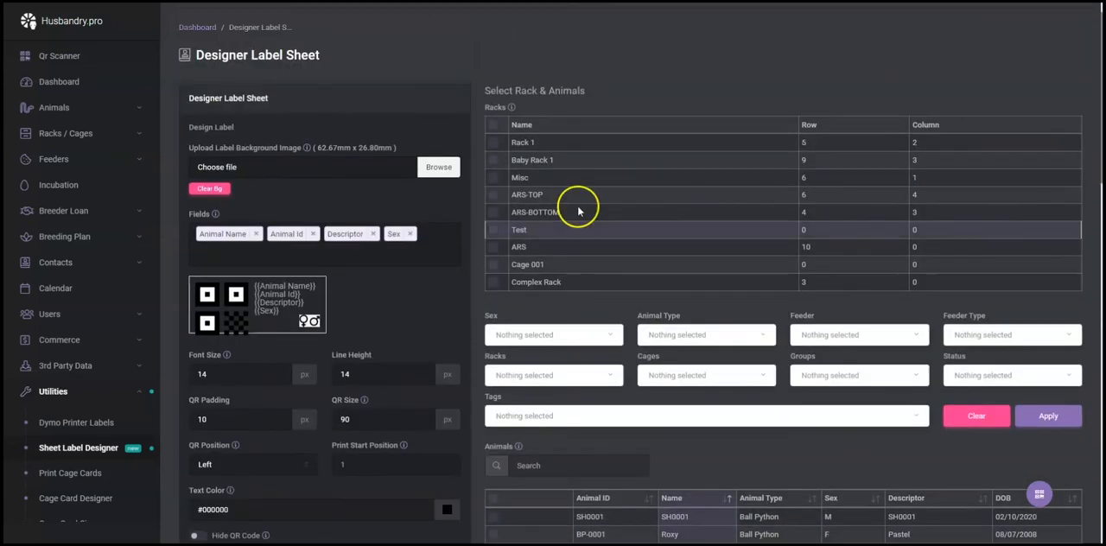
scroll(532, 249, "down", 5)
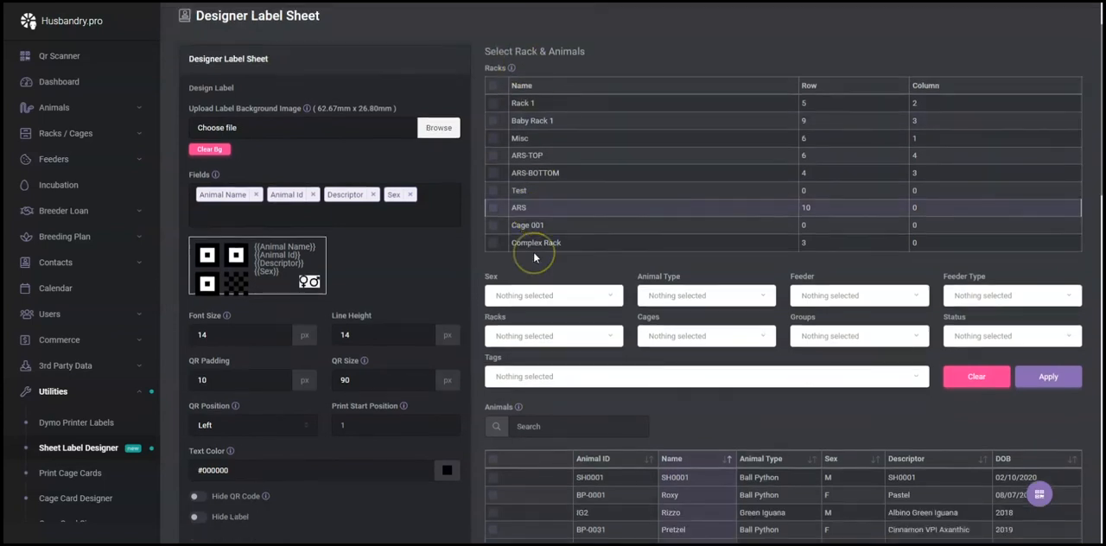
scroll(609, 380, "down", 2)
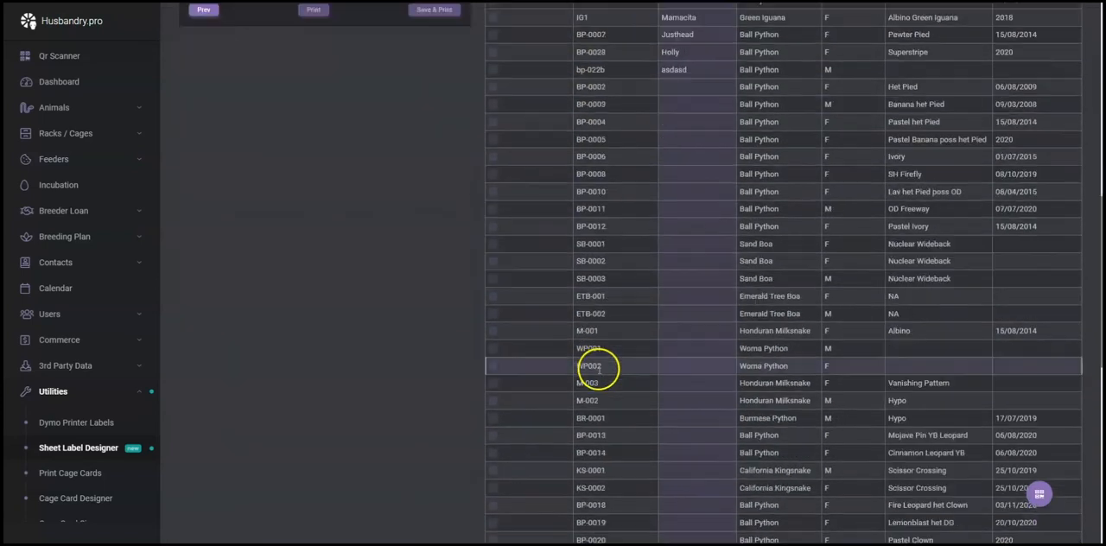
left_click(494, 103)
left_click(493, 122)
left_click(493, 139)
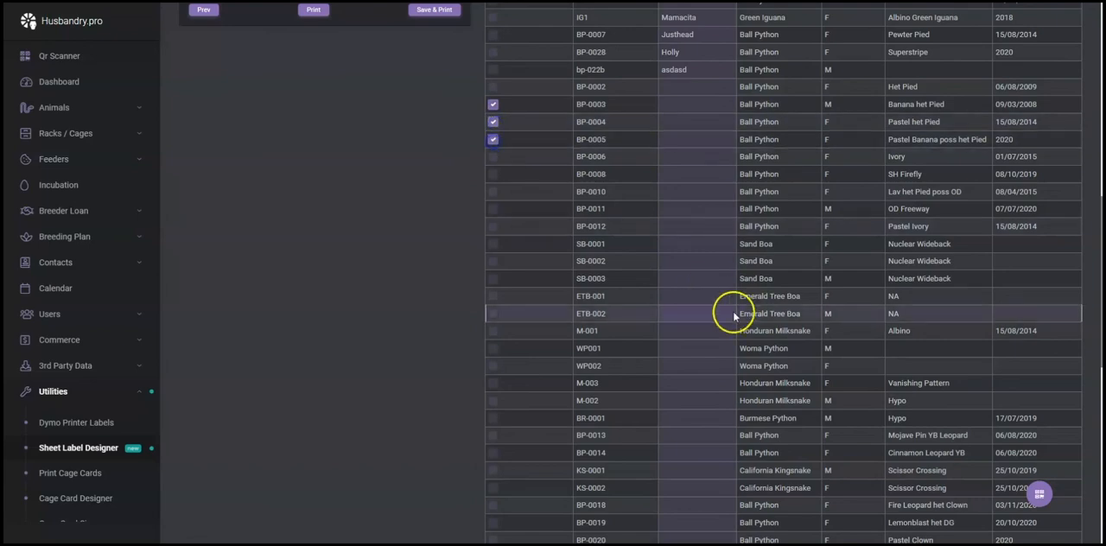
Examine the full animal list, the rack table and filters above it, and the available print options.
scroll(918, 420, "down", 6)
scroll(985, 397, "up", 15)
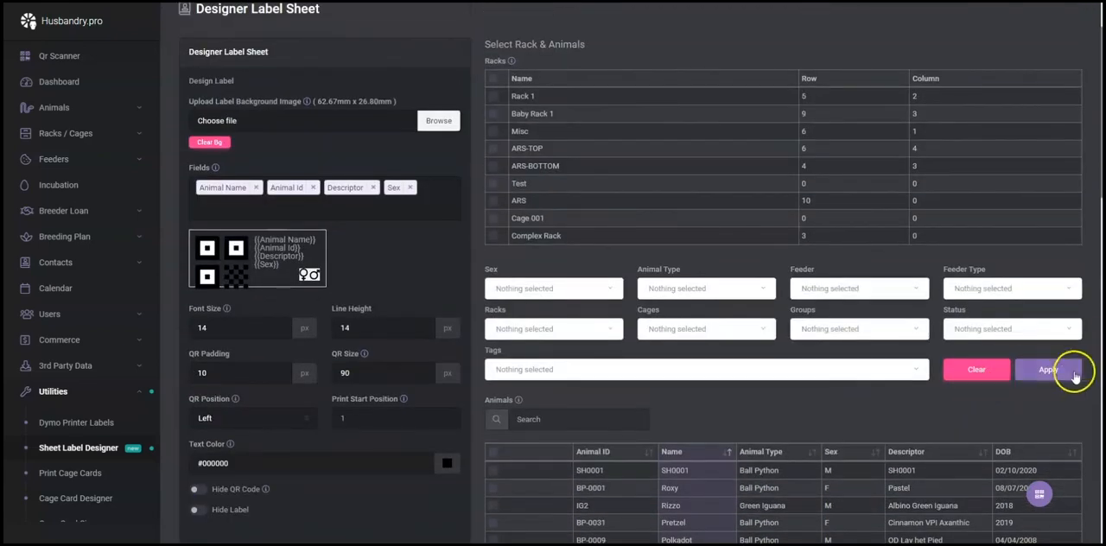
left_click(1075, 378)
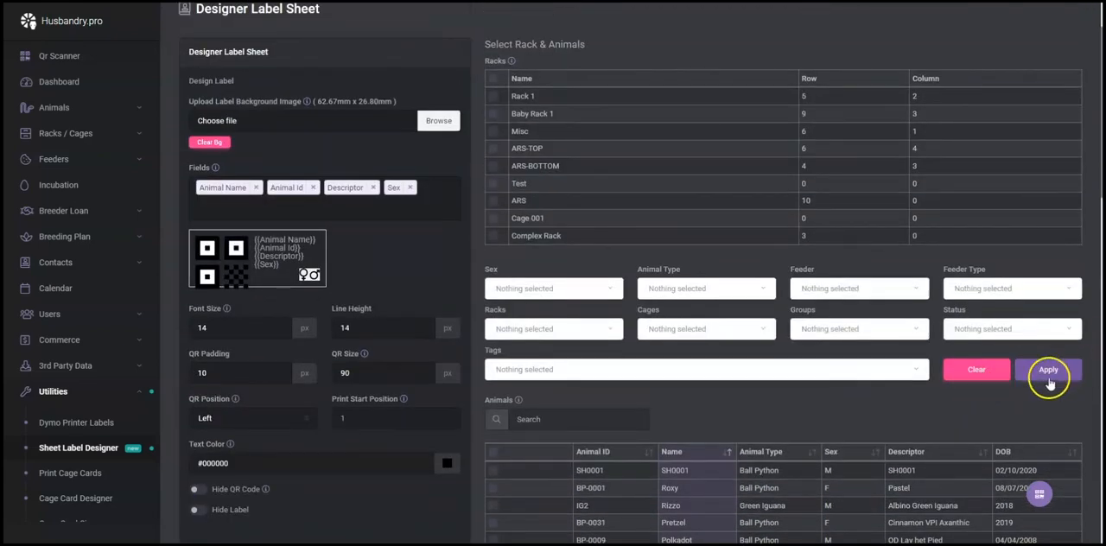
scroll(882, 384, "down", 15)
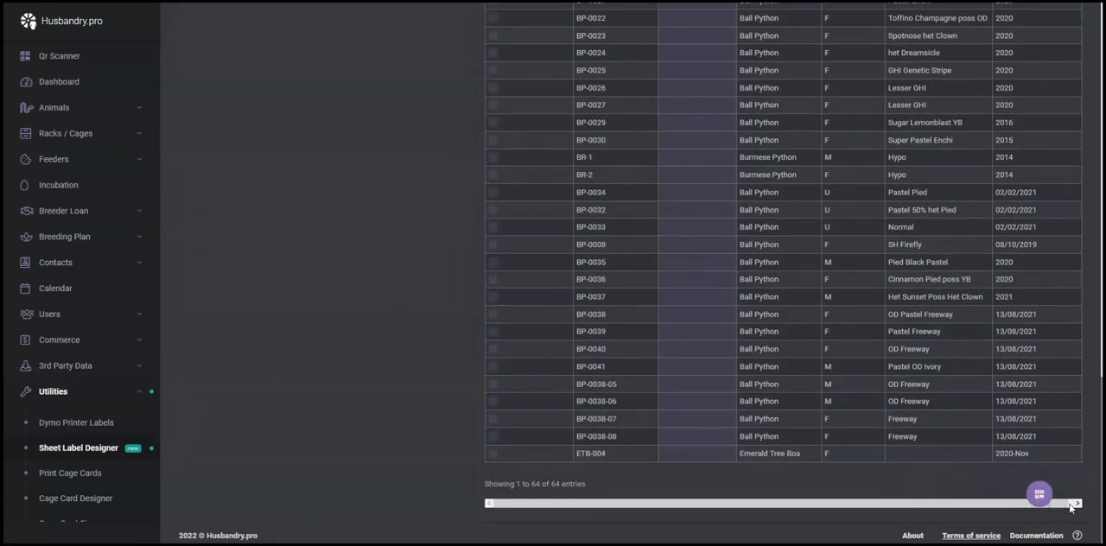
scroll(1042, 482, "up", 15)
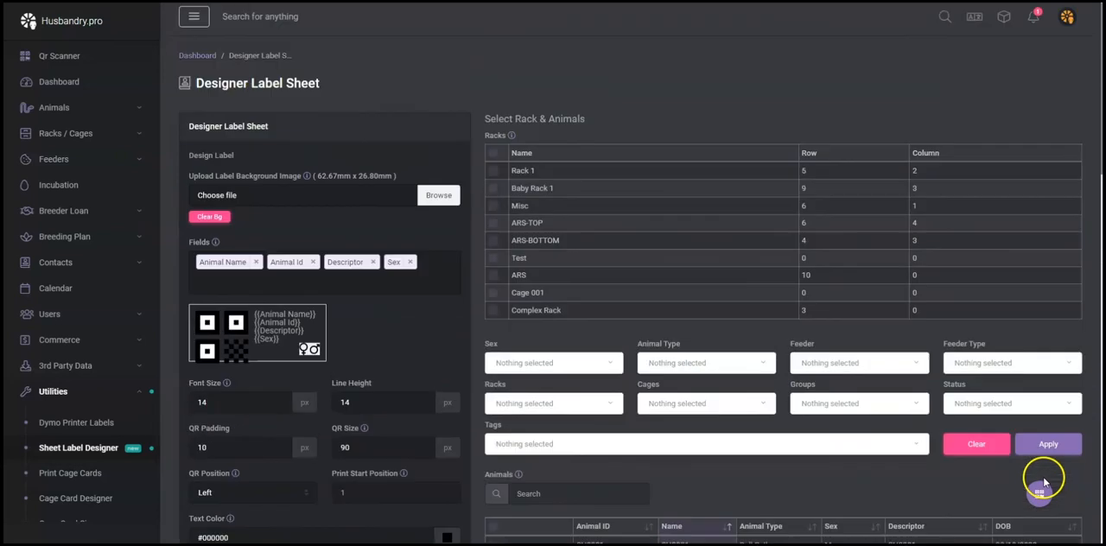
scroll(1024, 473, "down", 4)
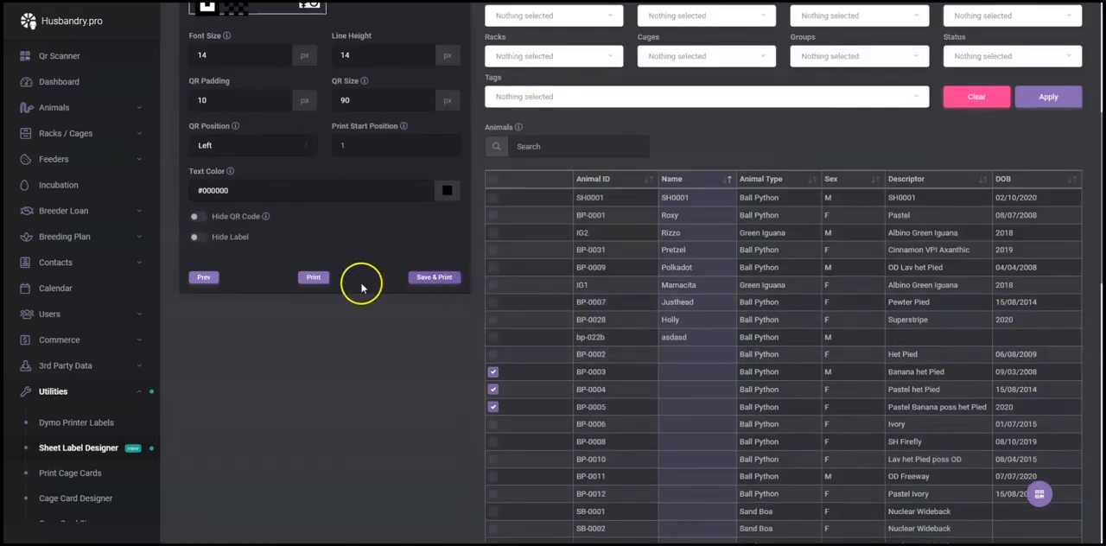
scroll(436, 313, "up", 2)
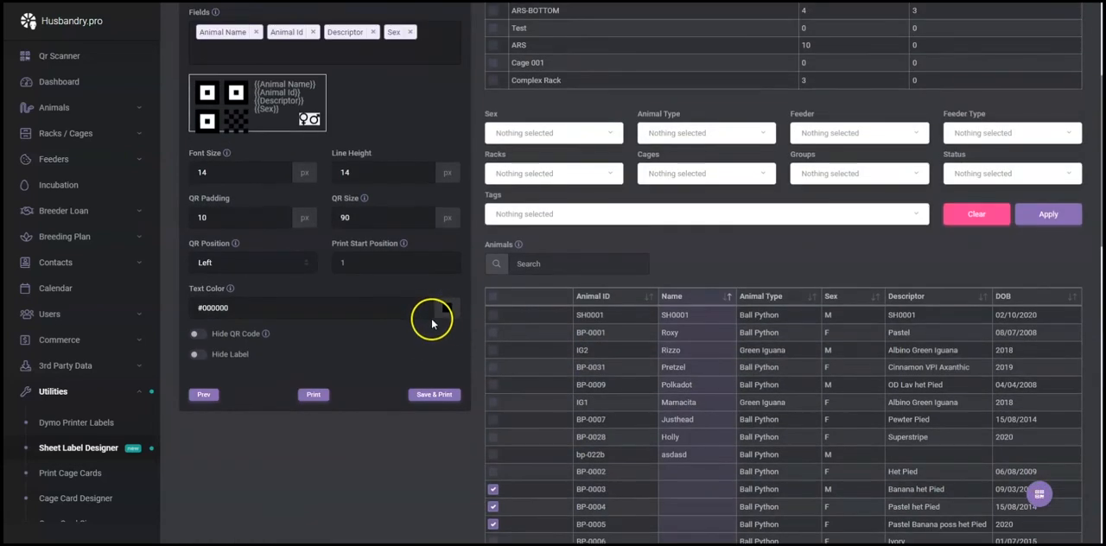
scroll(535, 210, "up", 1)
scroll(469, 339, "down", 2)
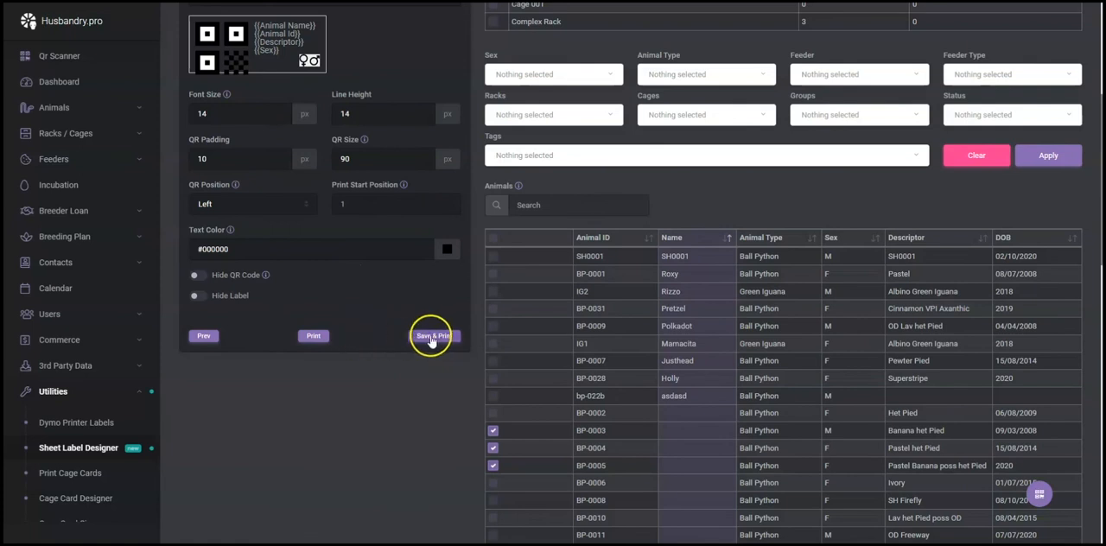
Generate the label sheet PDF without saving the design and open its print settings with the additional options expanded.
left_click(313, 337)
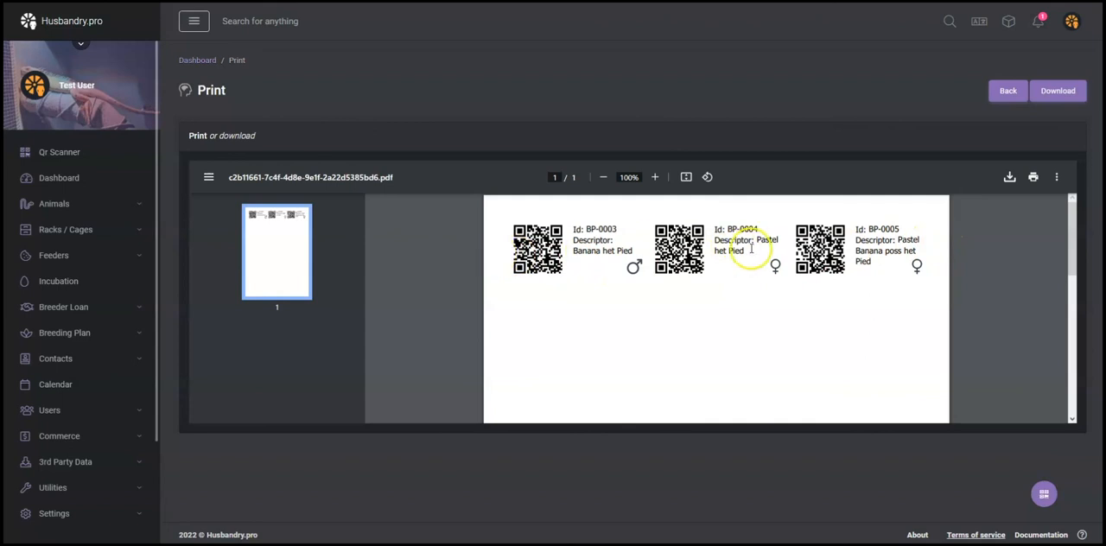
left_click(1032, 177)
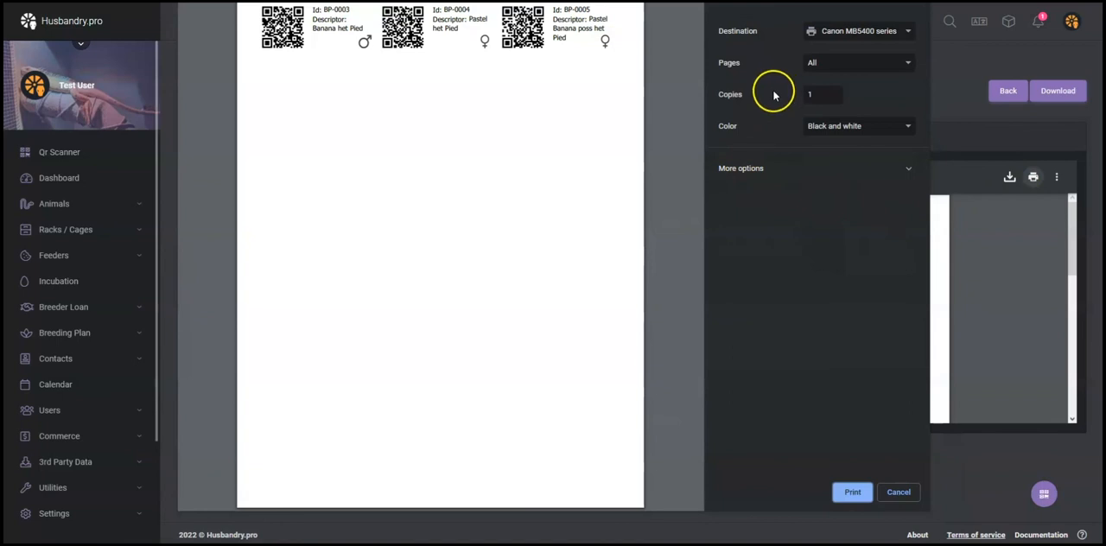
left_click(753, 170)
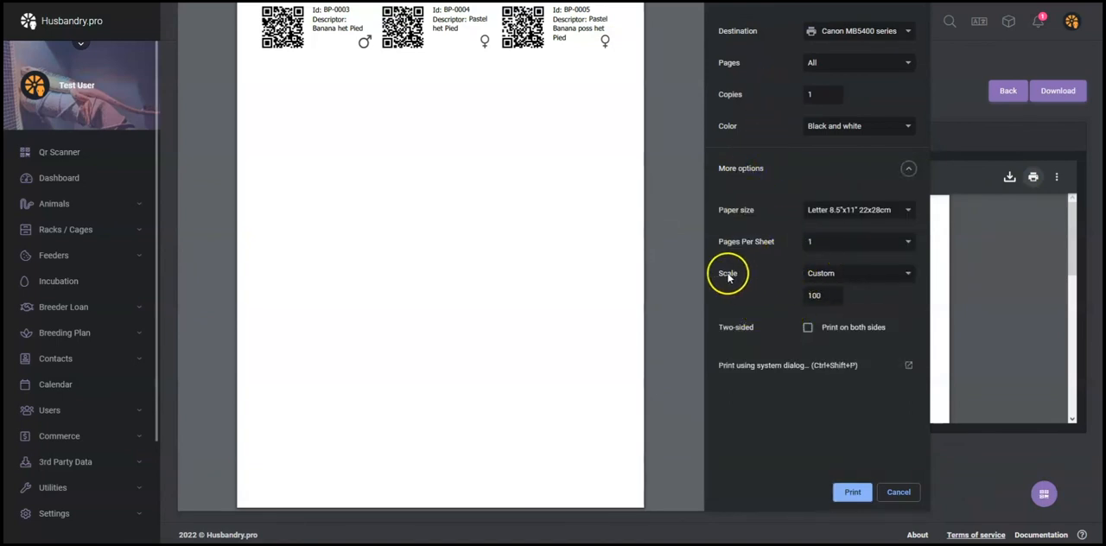
Try the Fit to page print scale, return it to Custom at 100, and leave the print settings.
left_click(820, 273)
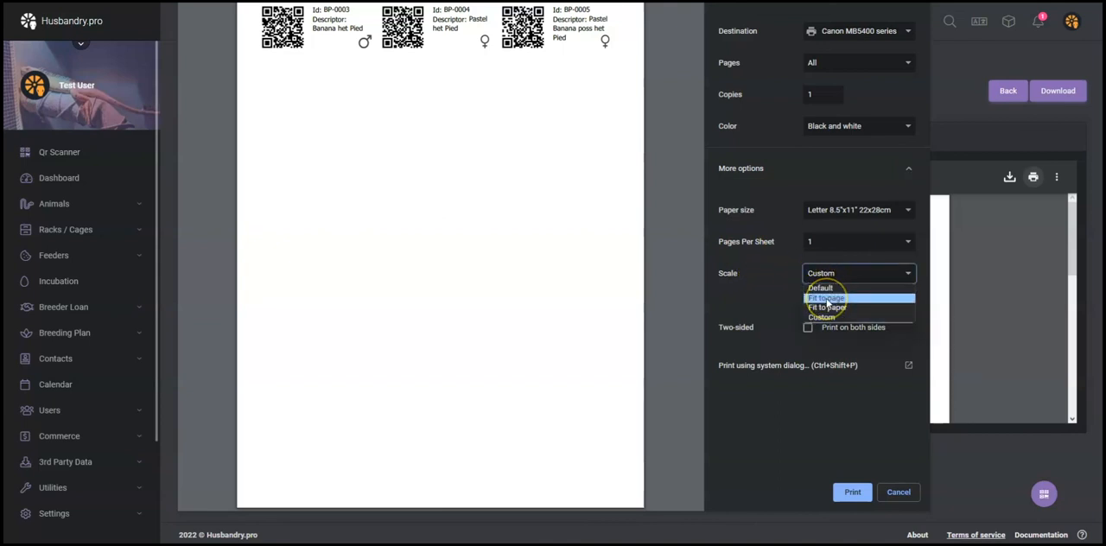
left_click(827, 299)
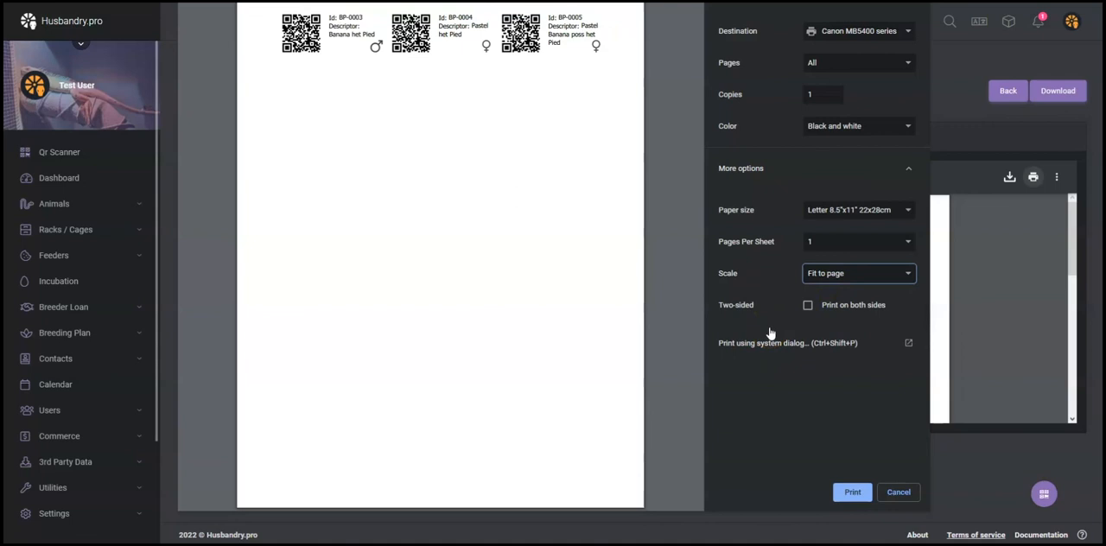
left_click(825, 274)
left_click(828, 318)
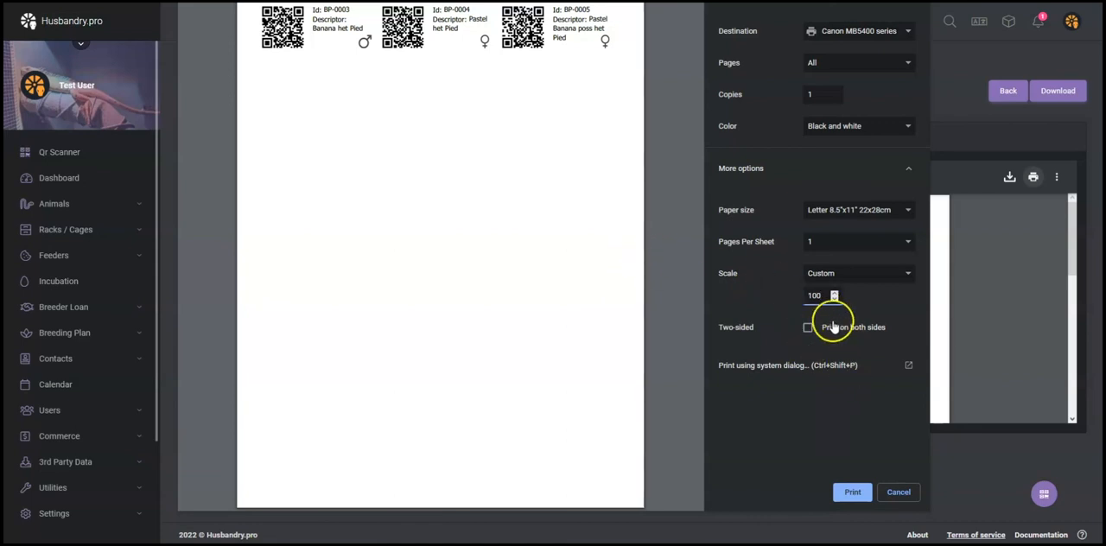
left_click(854, 489)
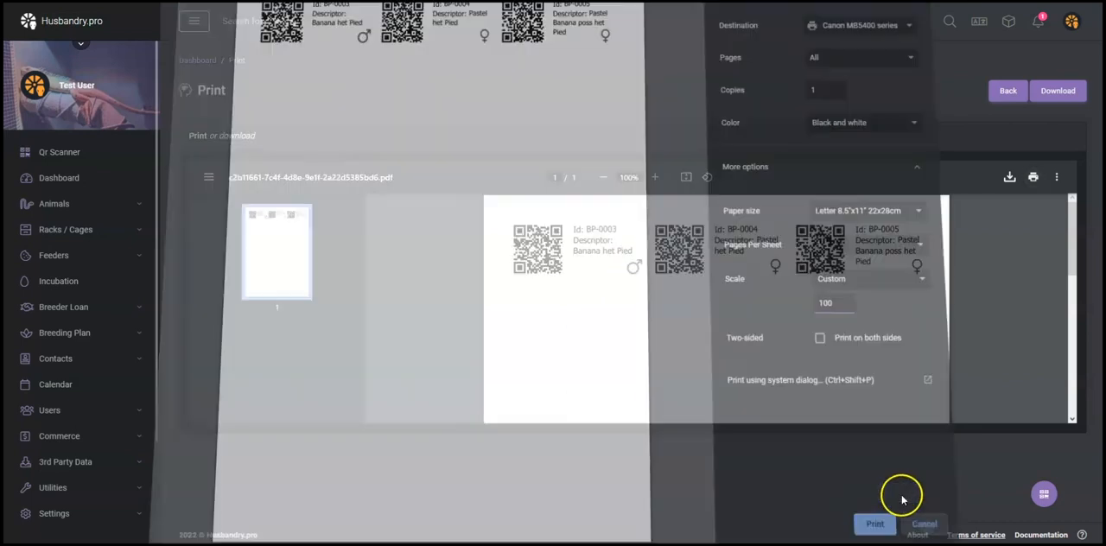